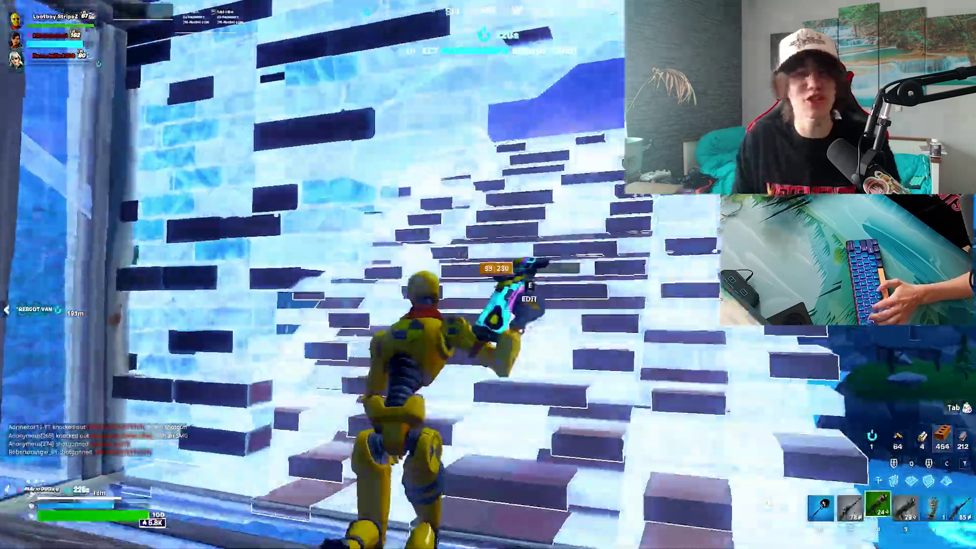
- Build brick ramps upward and brick walls around the player during the Fortnite fight
click(488, 275)
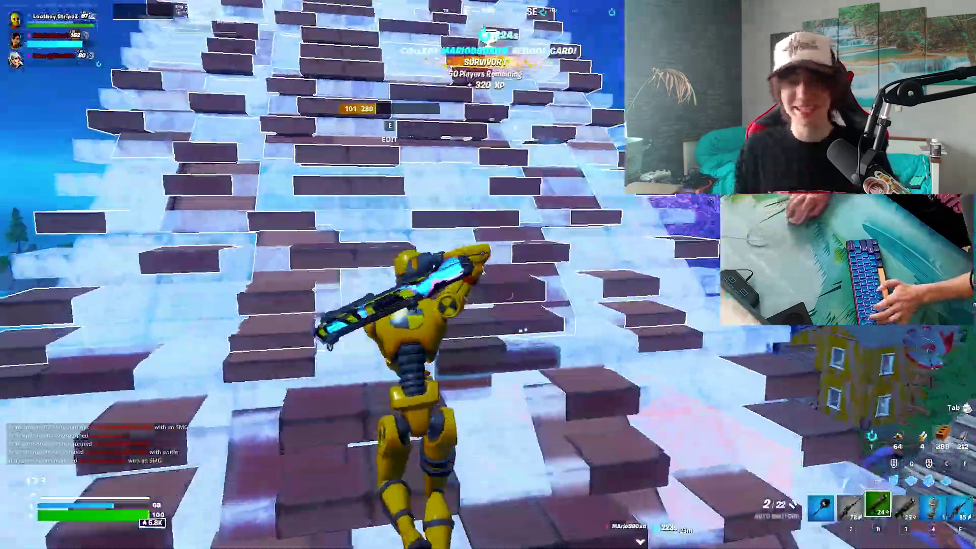
click(488, 275)
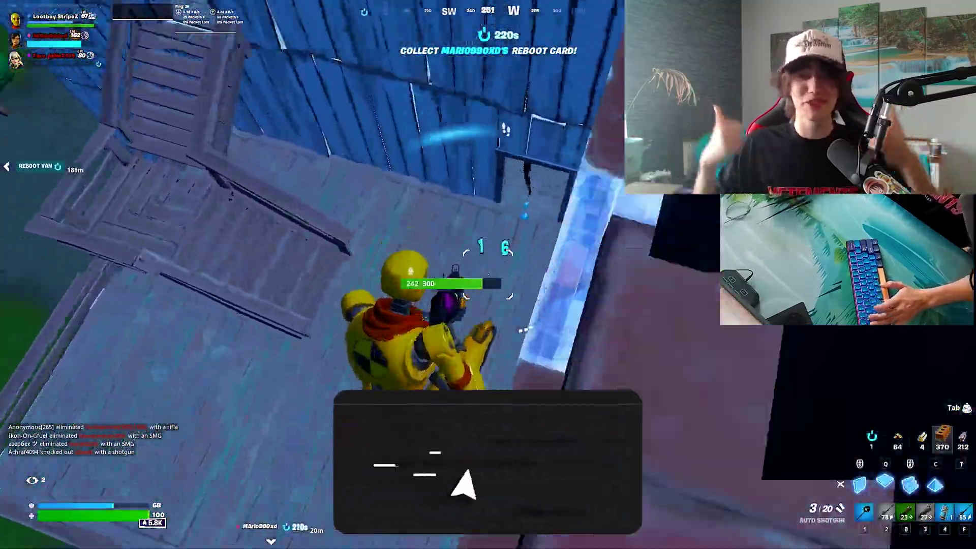
click(488, 275)
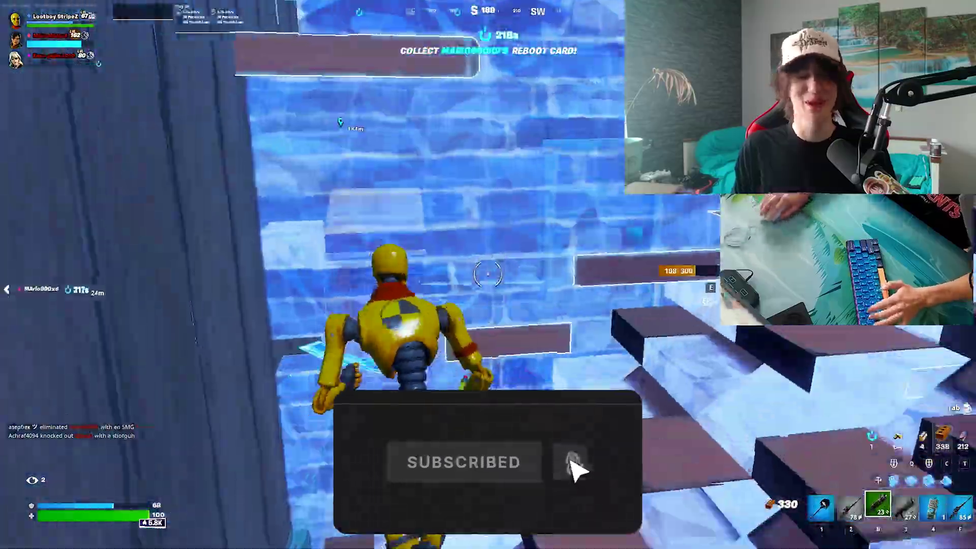
click(488, 274)
- Shoot the opponent with the shotgun until they are eliminated
click(488, 274)
click(488, 274)
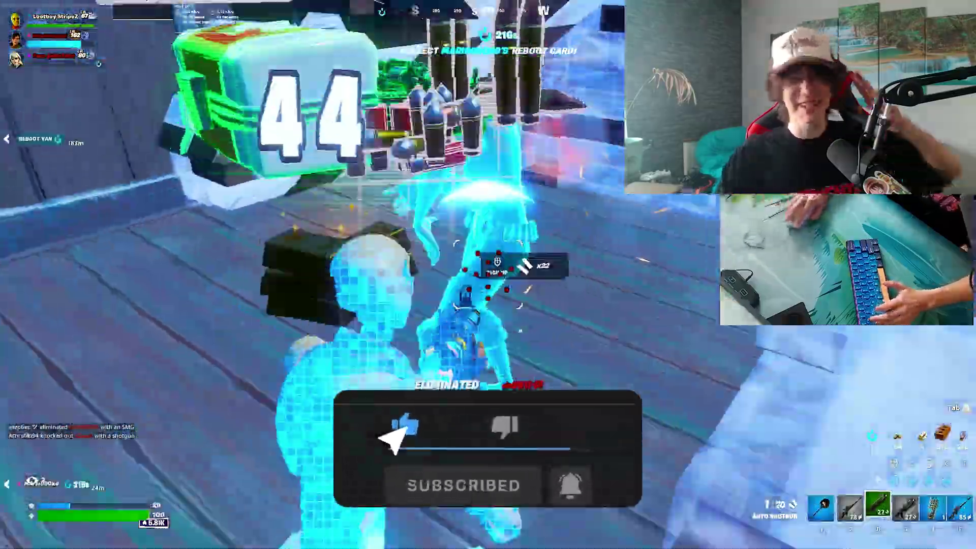
click(488, 274)
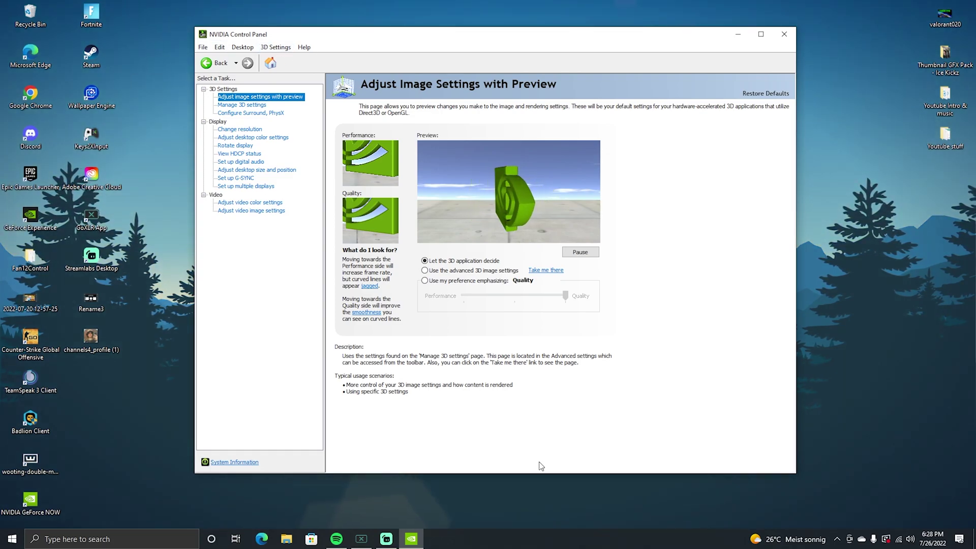
- Launch NVIDIA Control Panel via Start search for 'nvidia', choose advanced 3D image settings, then go to Manage 3D Settings
key(super)
text(nvidia)
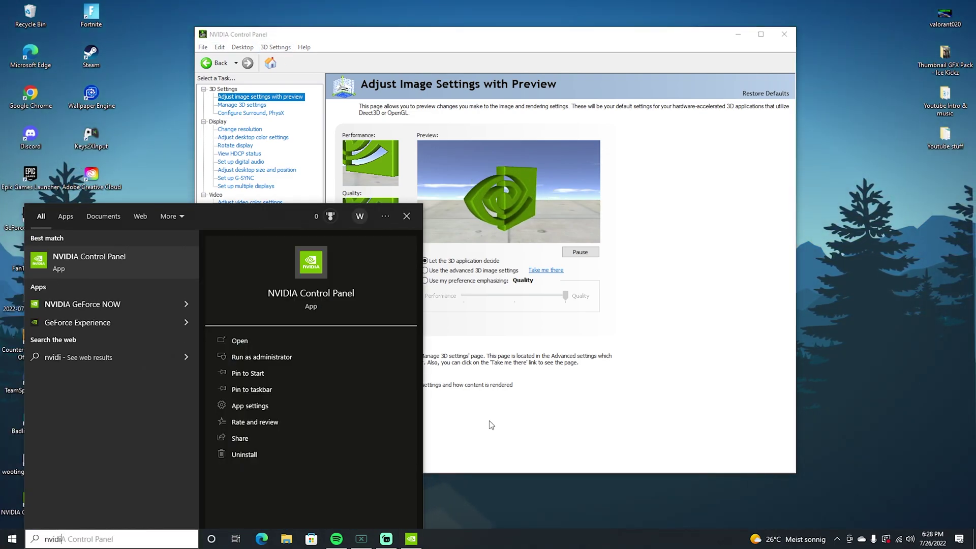
click(83, 262)
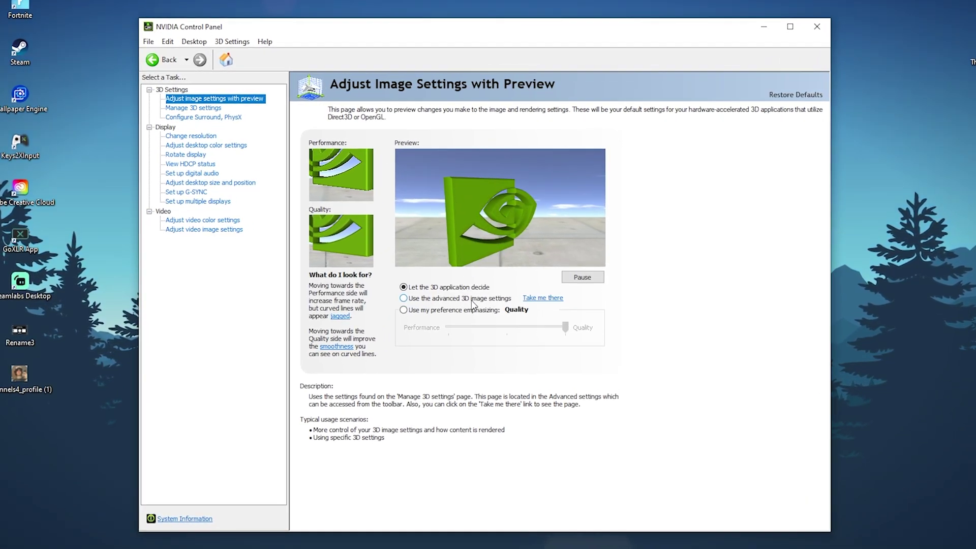
click(487, 298)
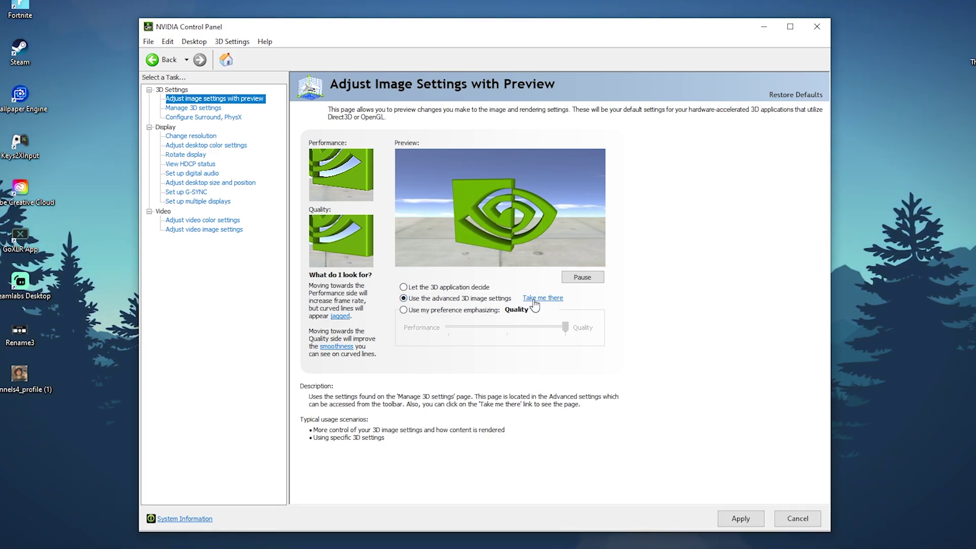
click(542, 298)
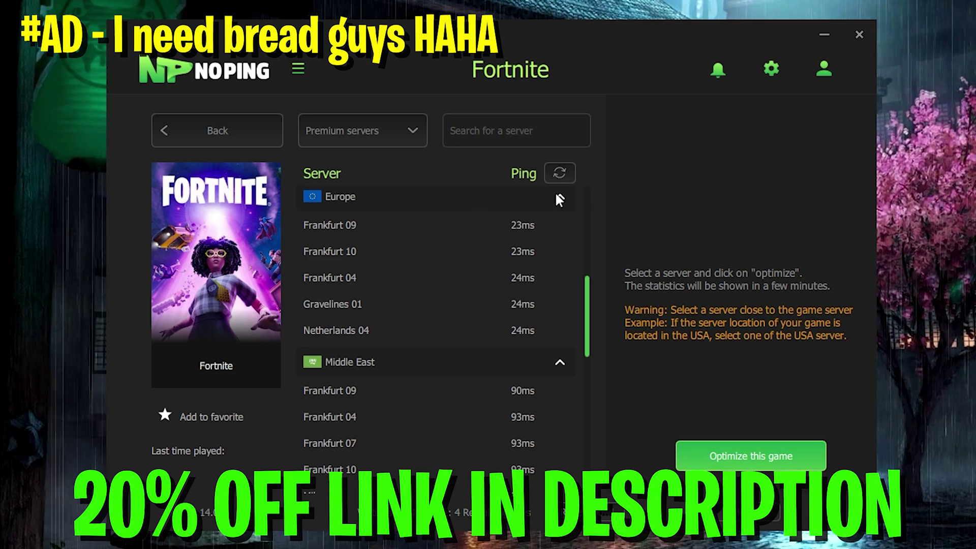
scroll(468, 283, up, 2)
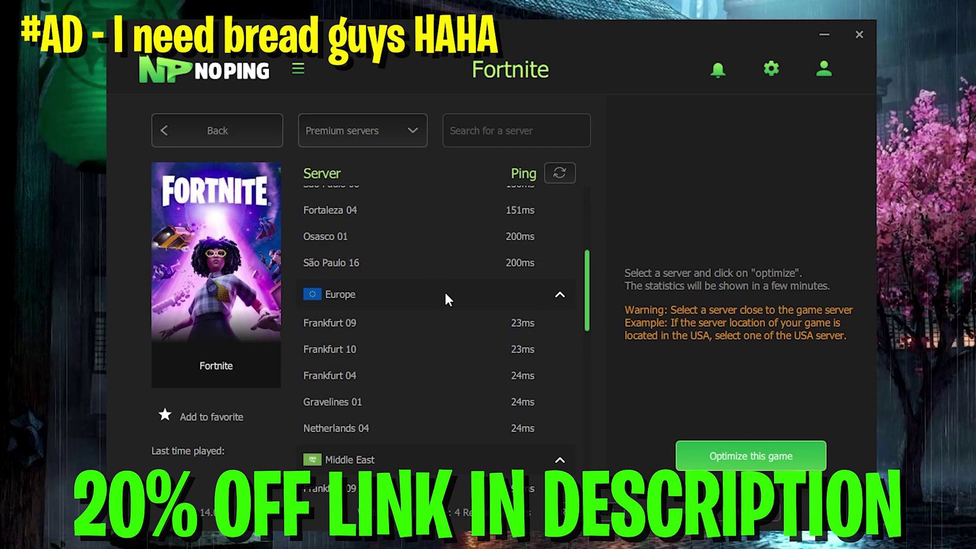
scroll(444, 290, down, 2)
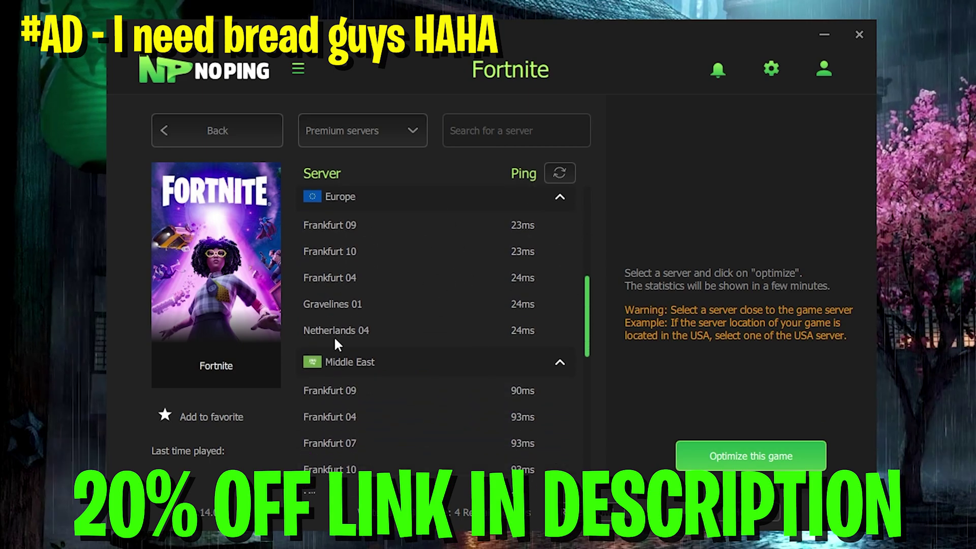
scroll(425, 310, down, 2)
scroll(426, 312, up, 3)
scroll(423, 304, up, 1)
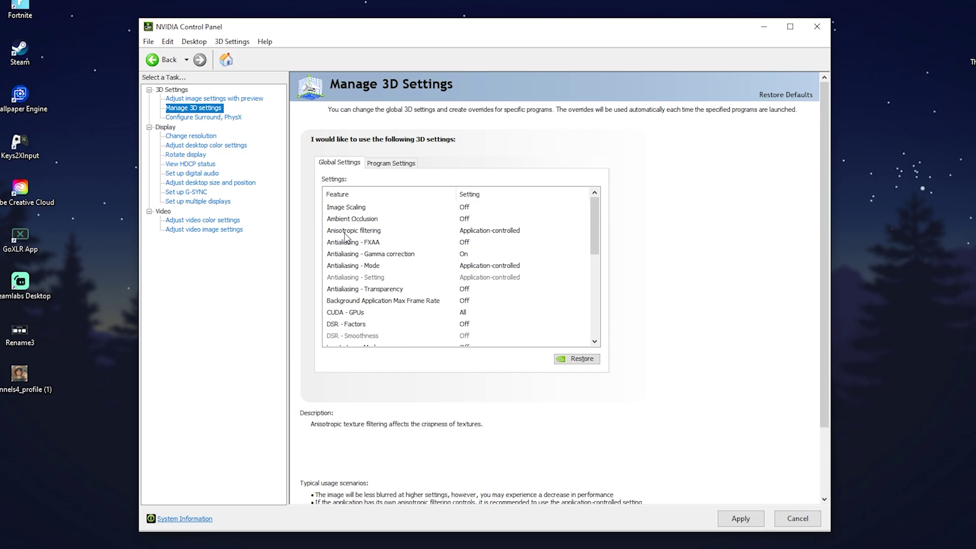
- Set Anisotropic filtering to Off and Antialiasing - Mode to Off, leaving Antialiasing - Setting at None
click(479, 233)
click(480, 234)
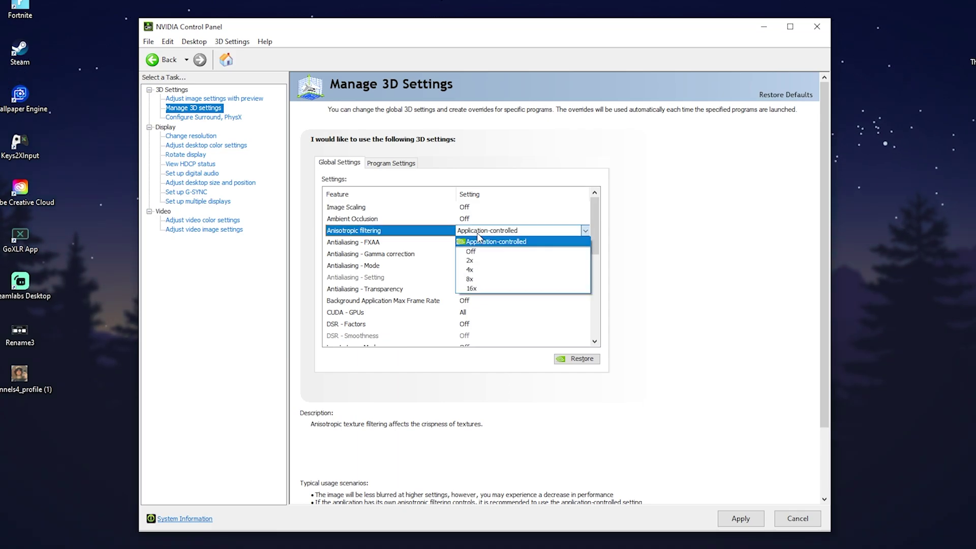
click(471, 251)
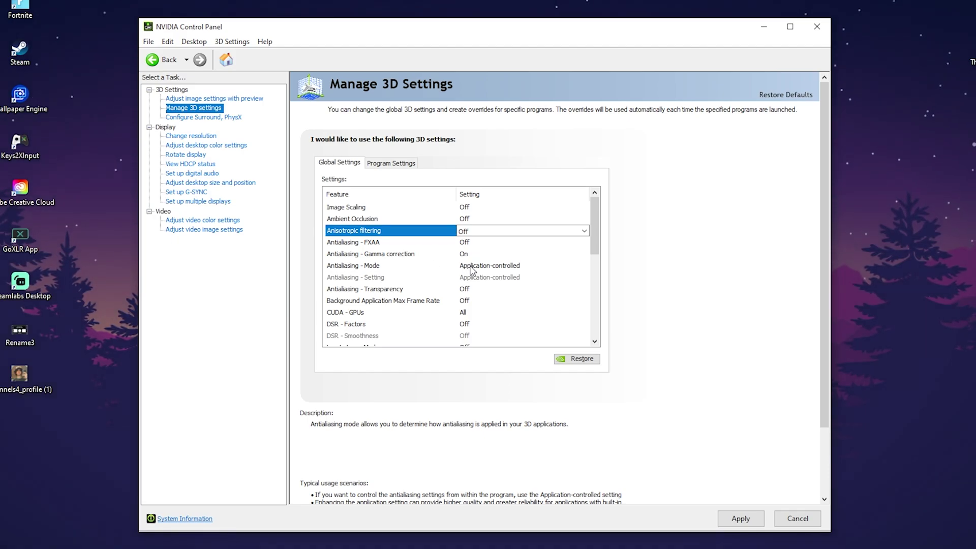
click(472, 267)
click(472, 267)
click(464, 288)
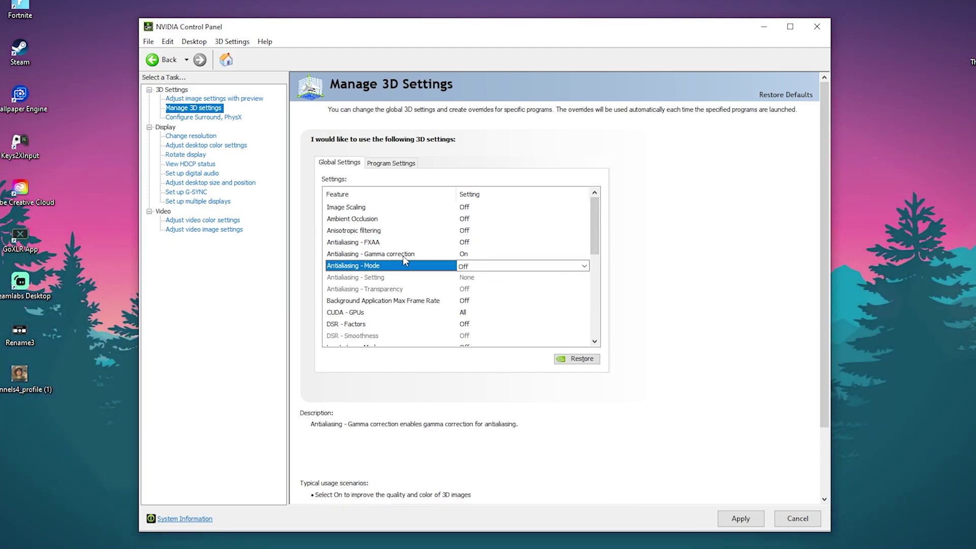
click(447, 251)
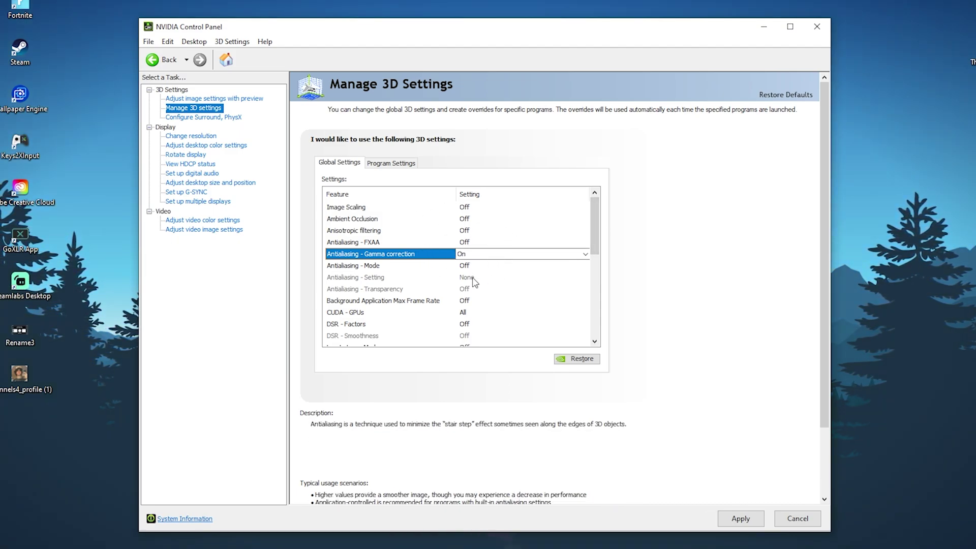
drag(594, 224, 592, 244)
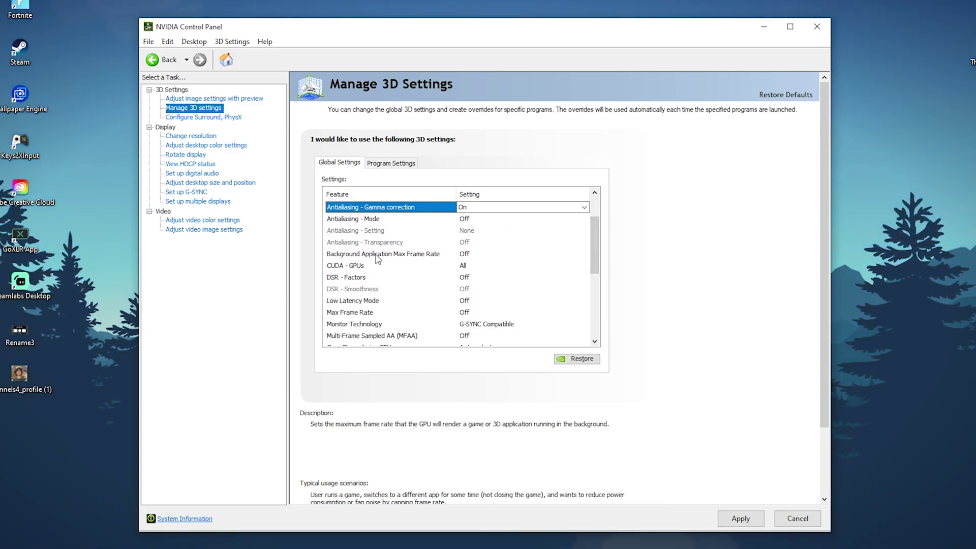
click(445, 254)
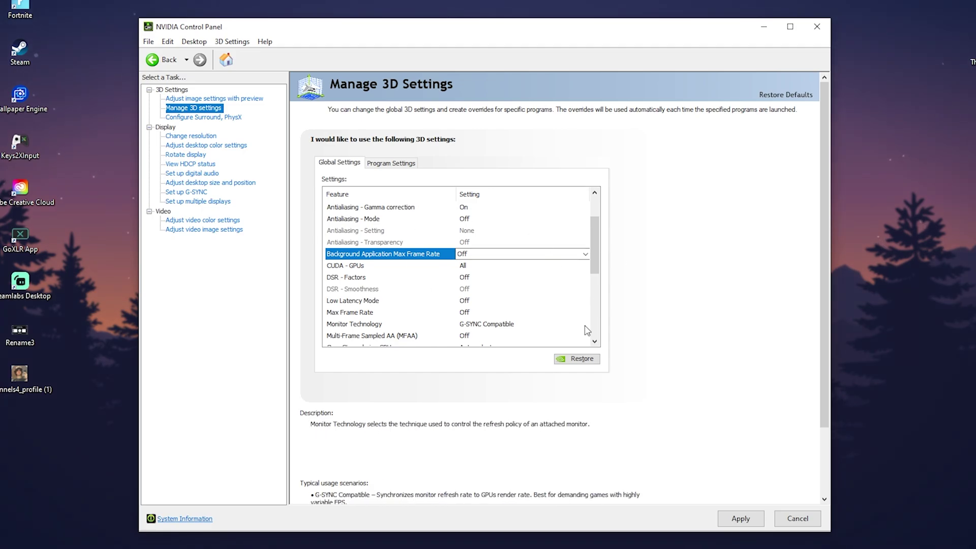
click(471, 255)
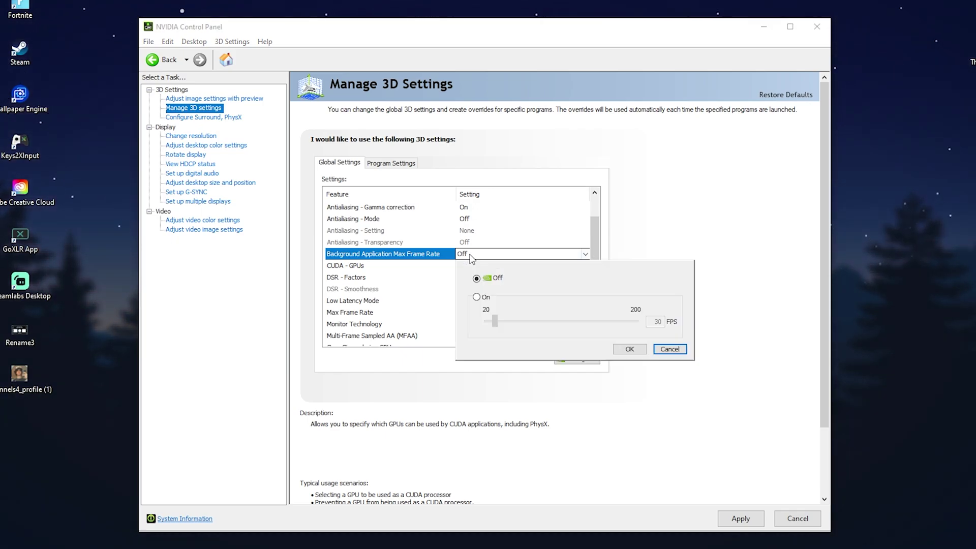
click(478, 297)
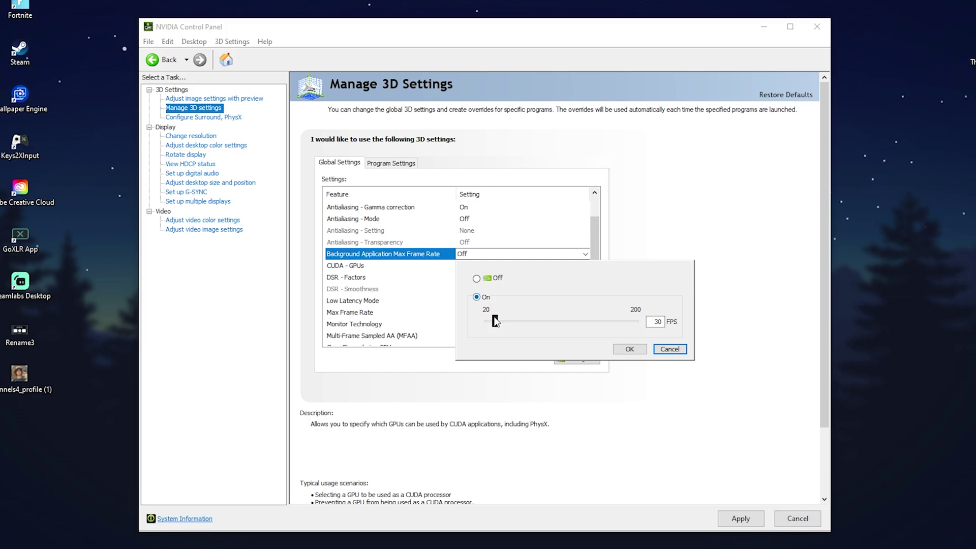
click(475, 278)
click(629, 349)
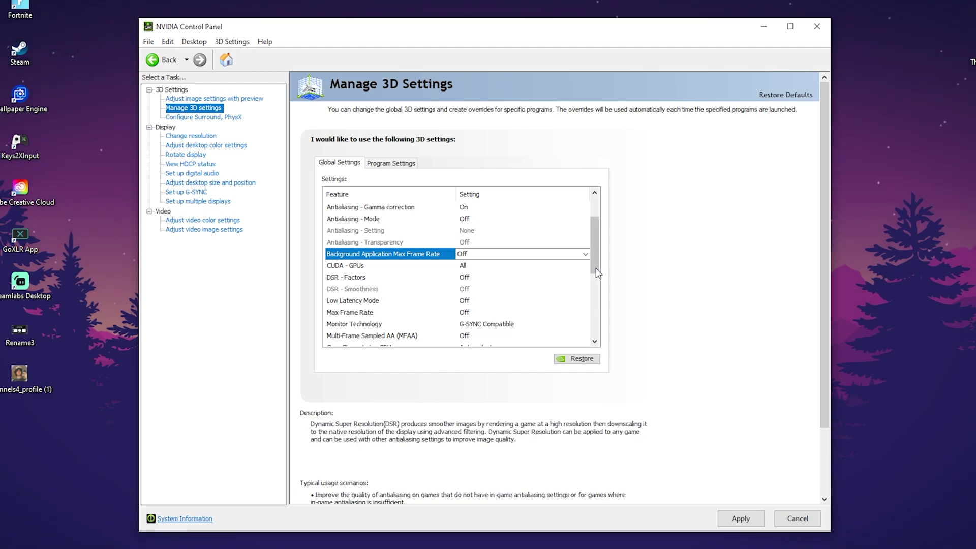
- Choose On for Low Latency Mode in the global 3D settings list
scroll(400, 267, down, 1)
click(400, 266)
click(585, 266)
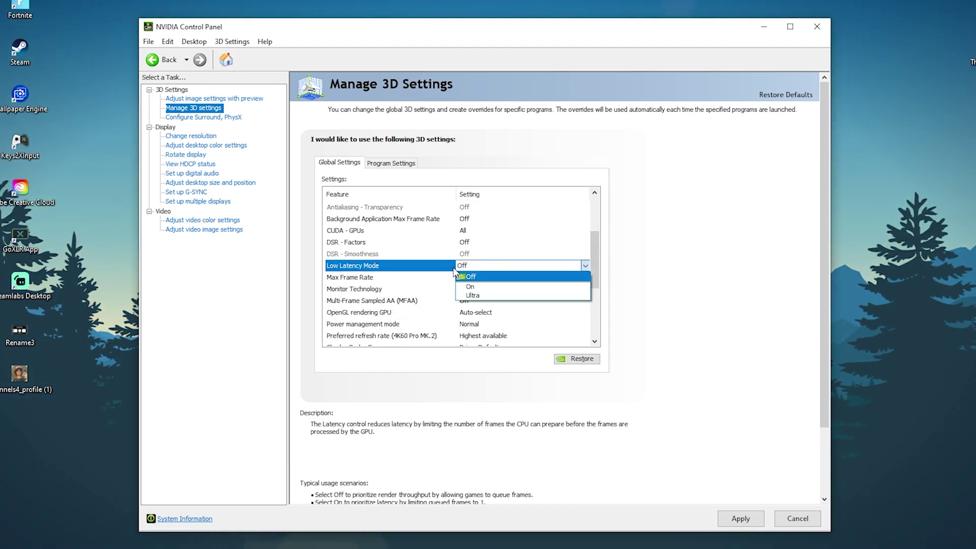
click(468, 287)
mouse_move(594, 273)
mouse_down()
mouse_move(594, 242)
mouse_move(588, 268)
mouse_up()
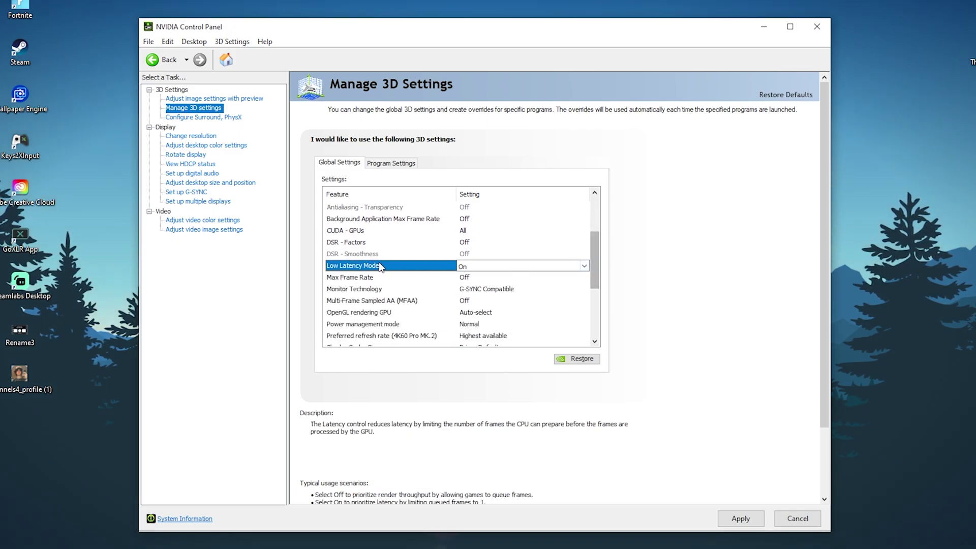
click(482, 266)
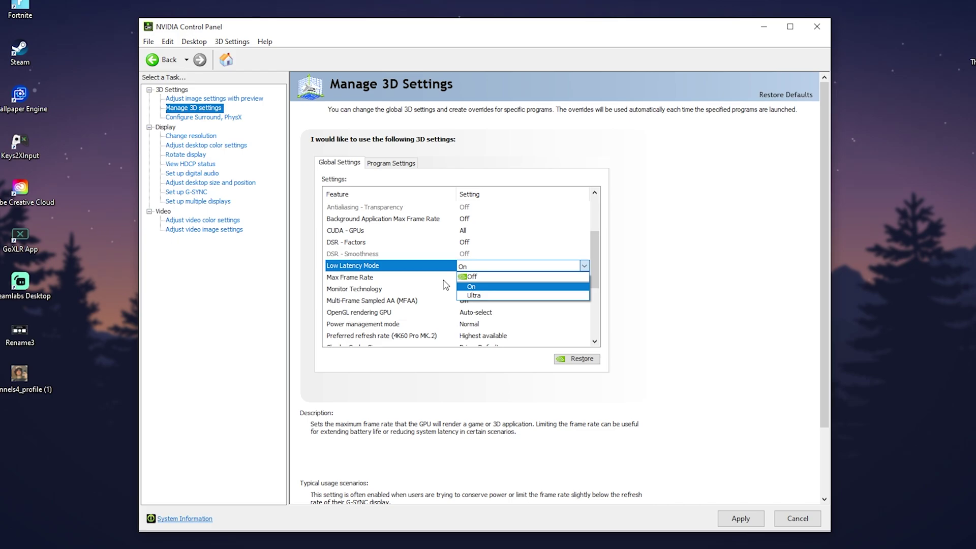
click(467, 287)
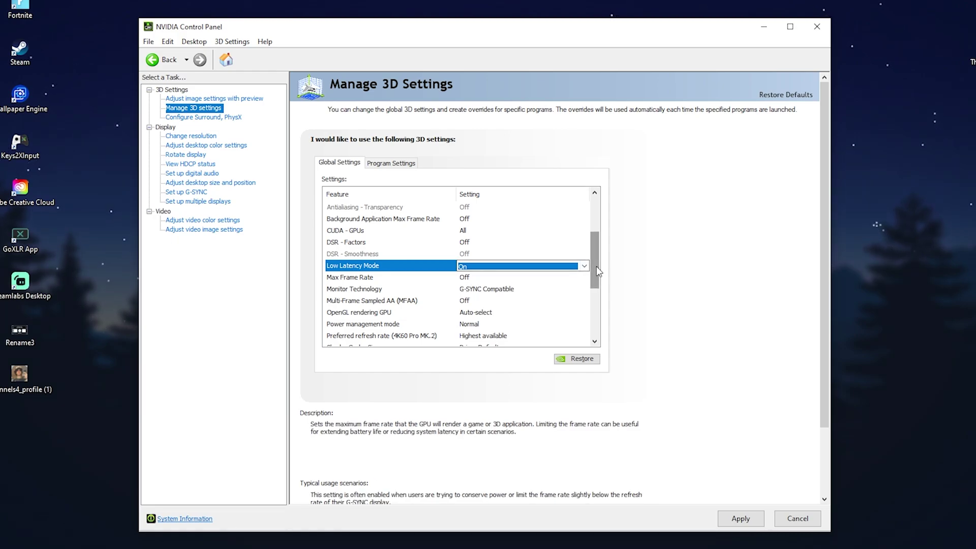
scroll(455, 259, down, 2)
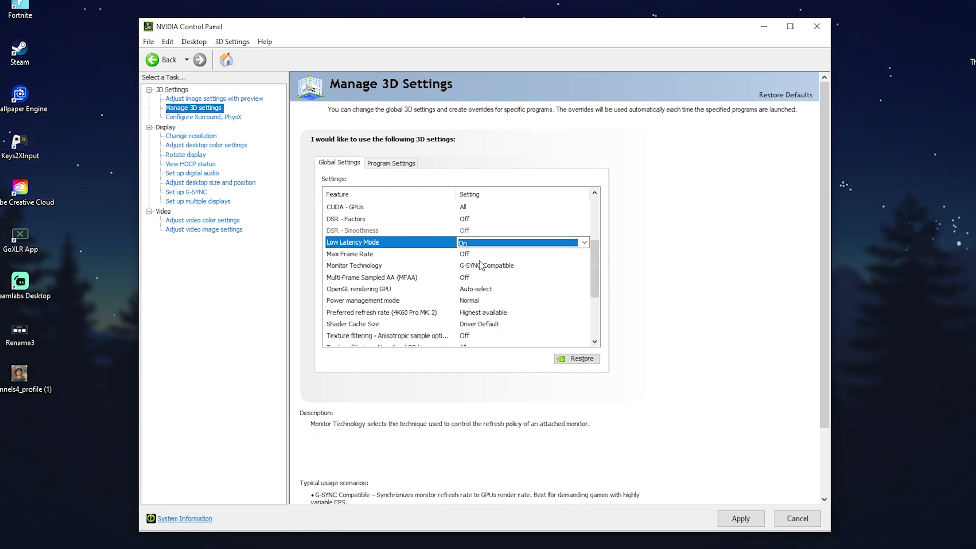
click(364, 265)
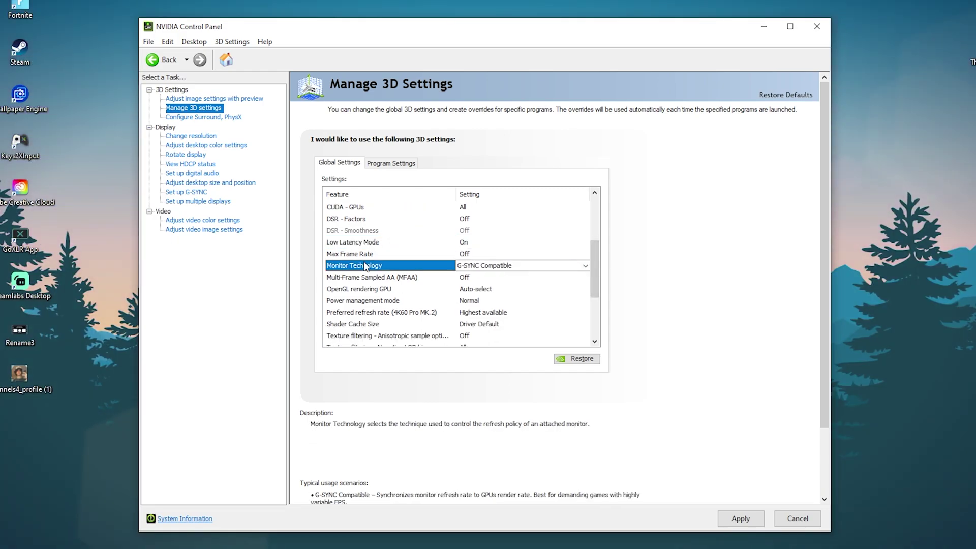
click(475, 265)
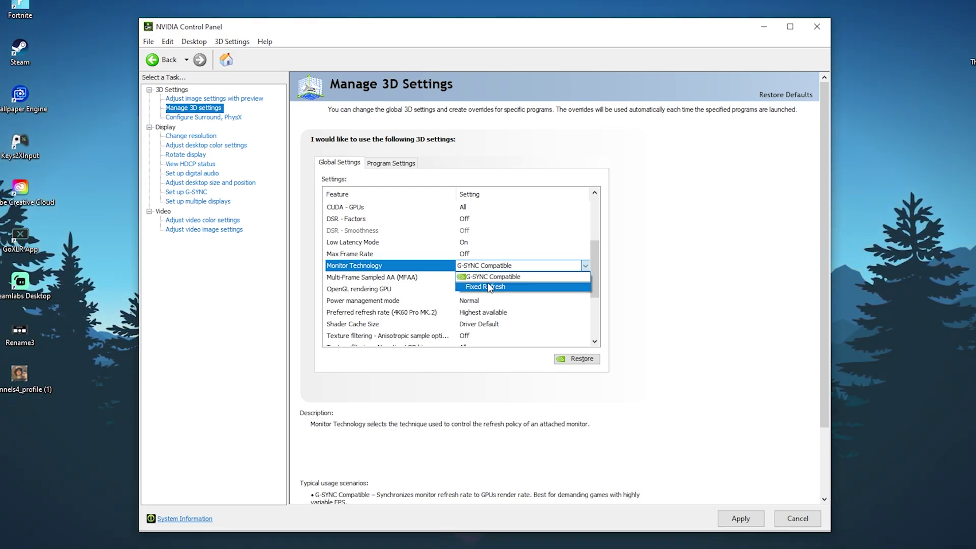
click(668, 284)
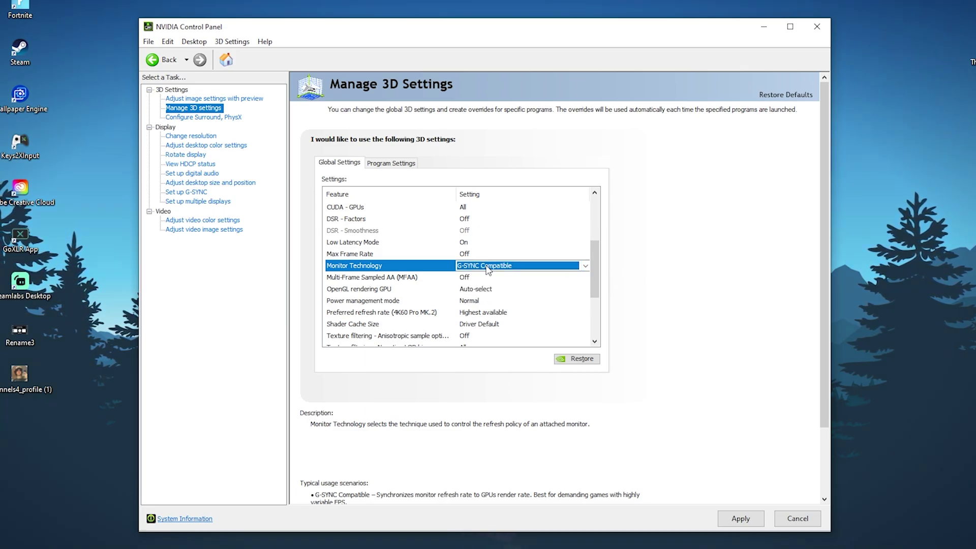
scroll(355, 254, down, 1)
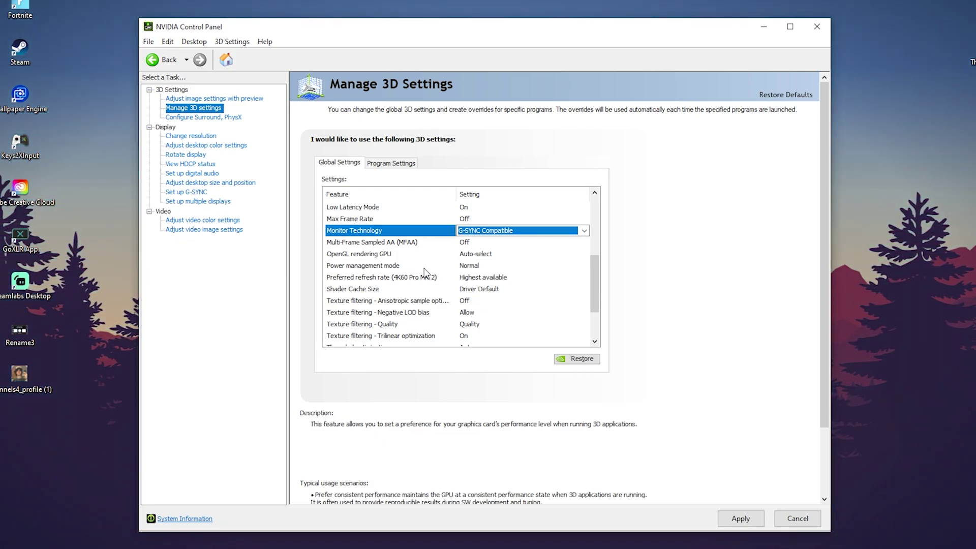
- Change Power management mode to Prefer maximum performance in Global Settings
click(471, 269)
click(472, 269)
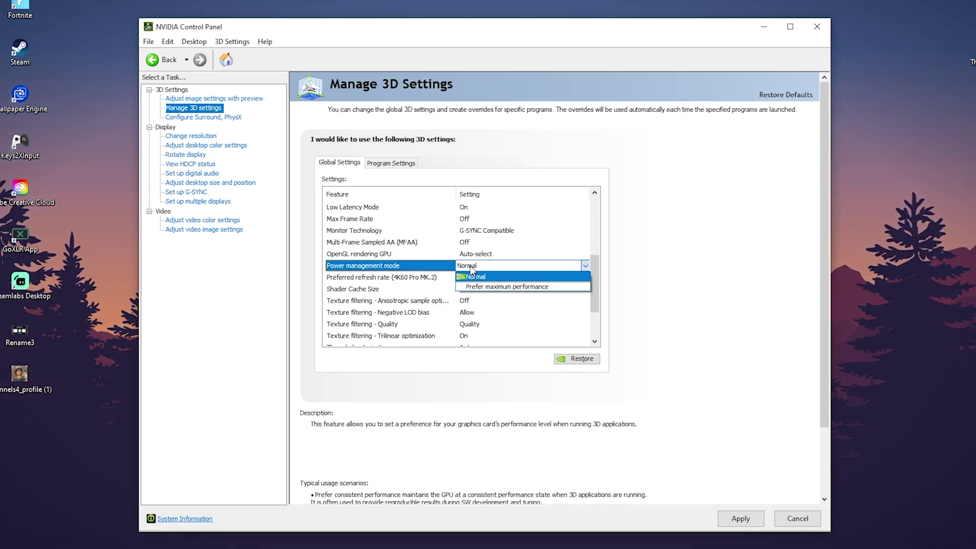
click(508, 287)
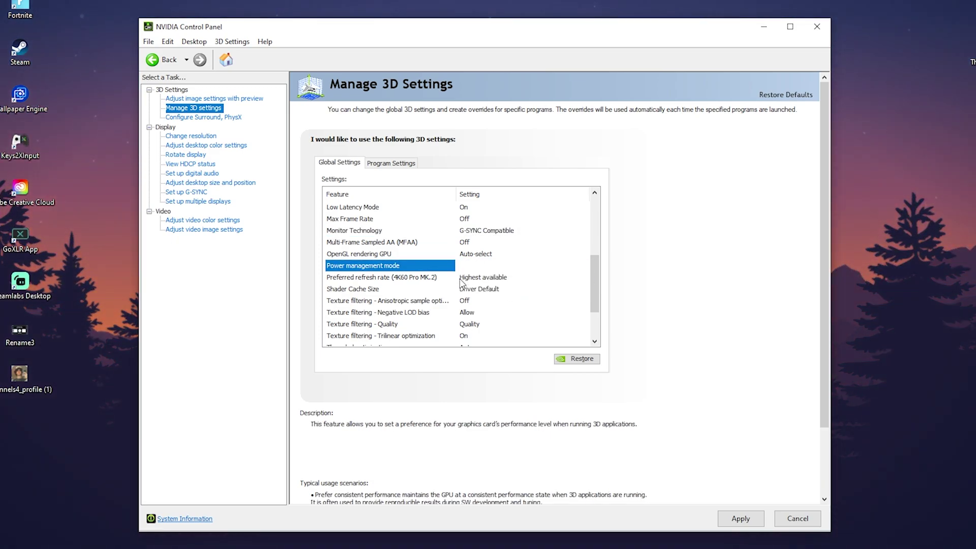
scroll(463, 284, up, 4)
scroll(419, 282, down, 4)
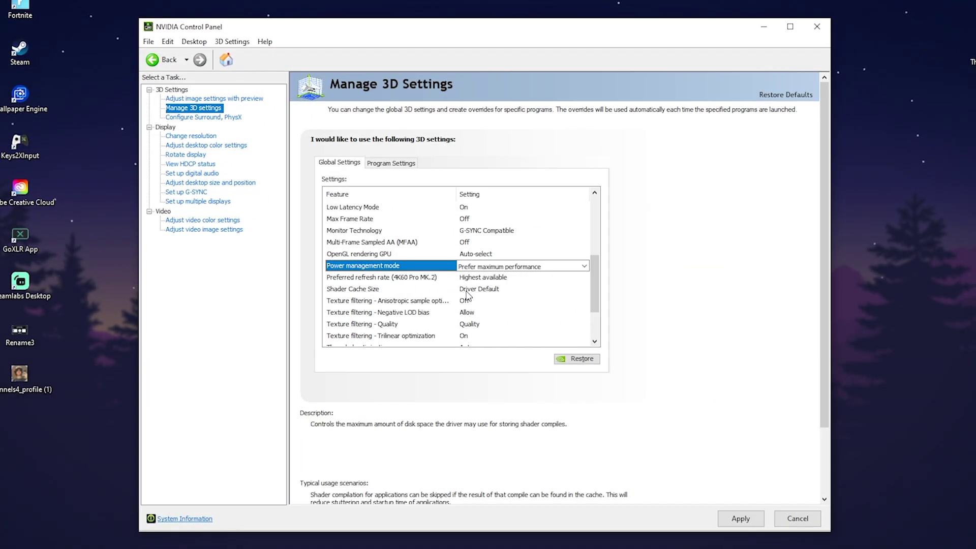
scroll(486, 287, down, 1)
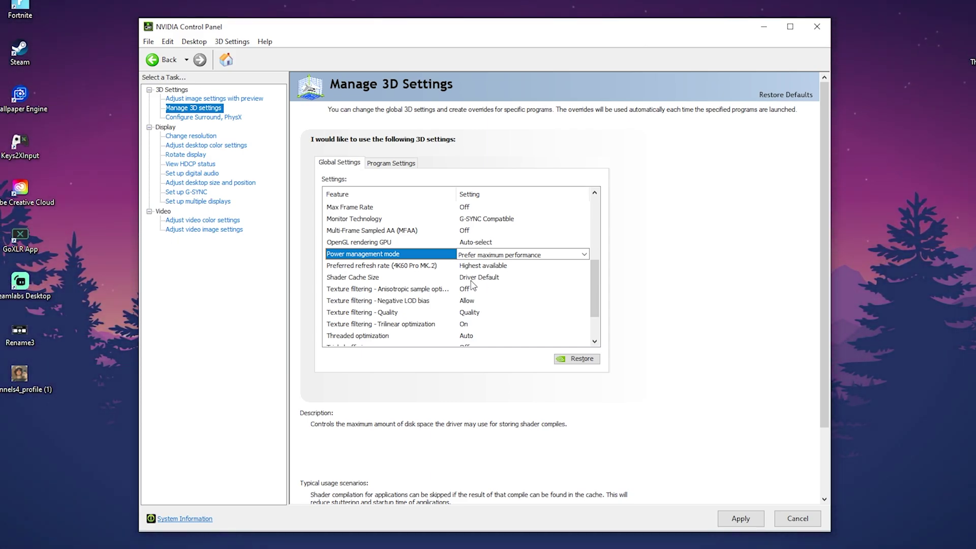
scroll(472, 284, down, 1)
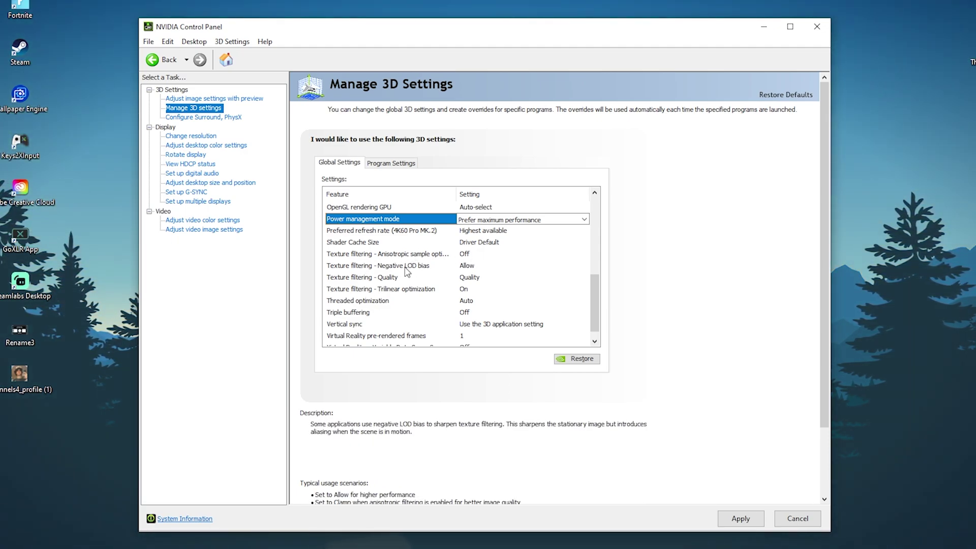
- Choose High performance for Texture filtering - Quality in the global 3D settings
click(471, 277)
click(471, 278)
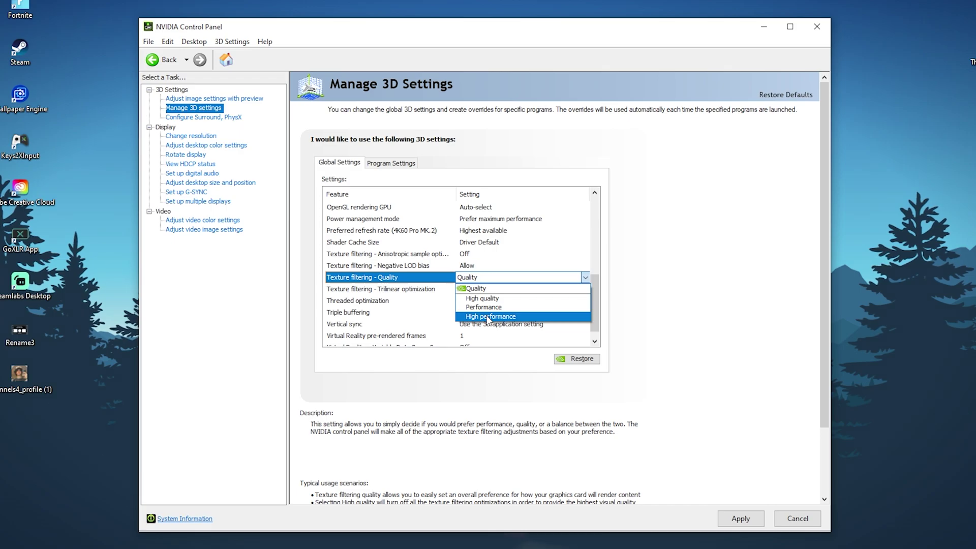
click(476, 315)
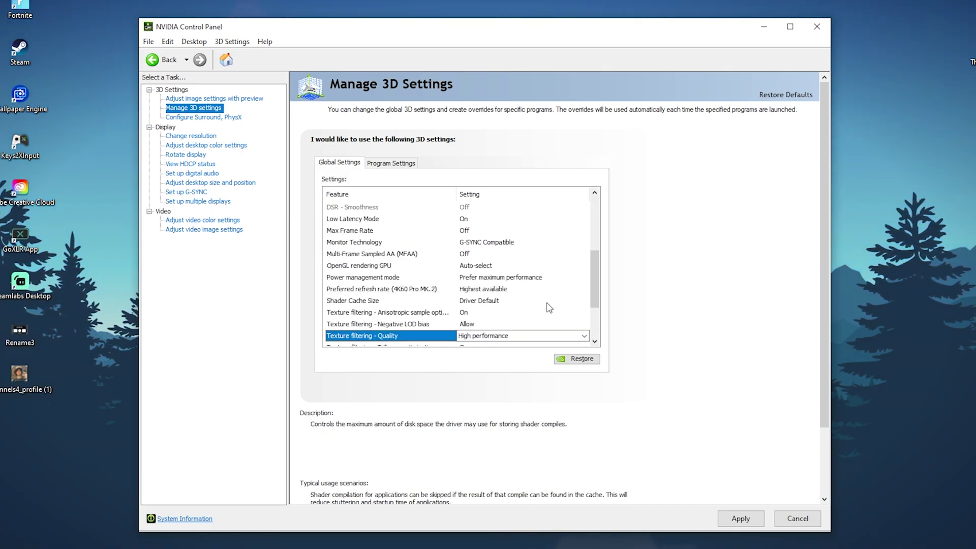
drag(595, 270, 590, 298)
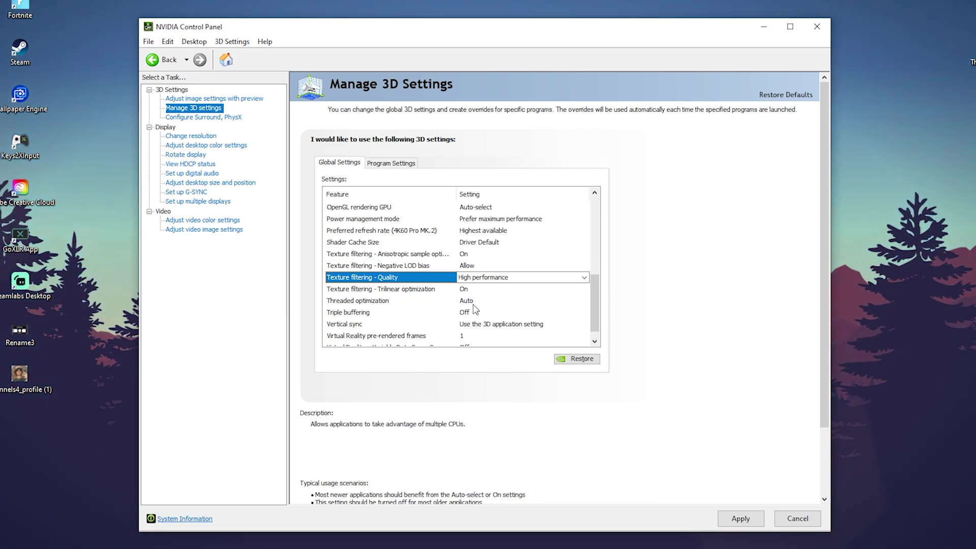
scroll(595, 310, down, 1)
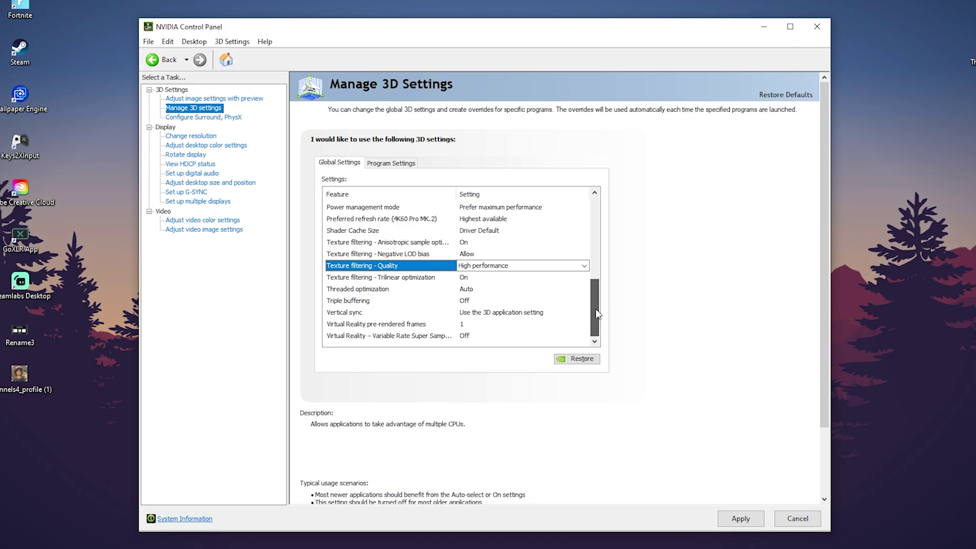
- Choose Off for Vertical sync in the global 3D settings list
click(481, 314)
click(481, 314)
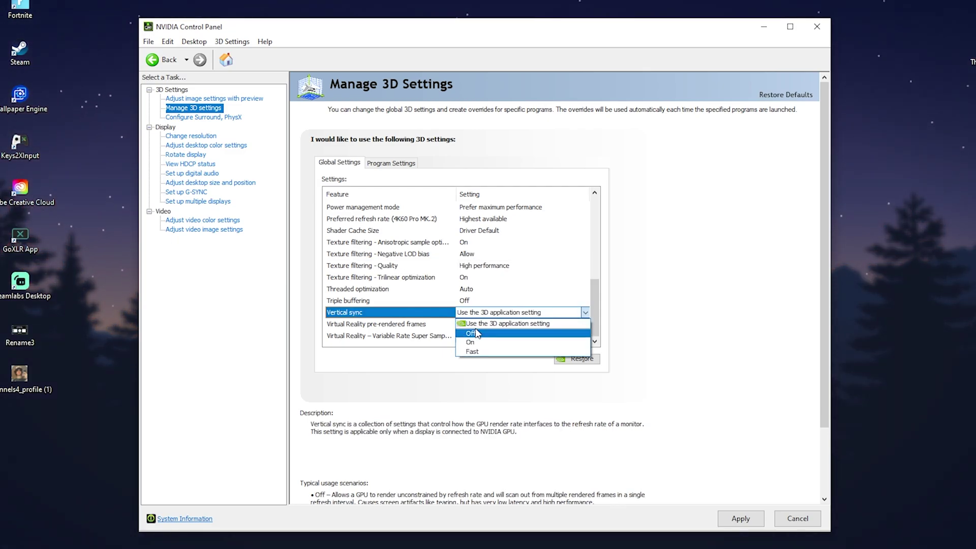
click(471, 334)
scroll(583, 246, up, 6)
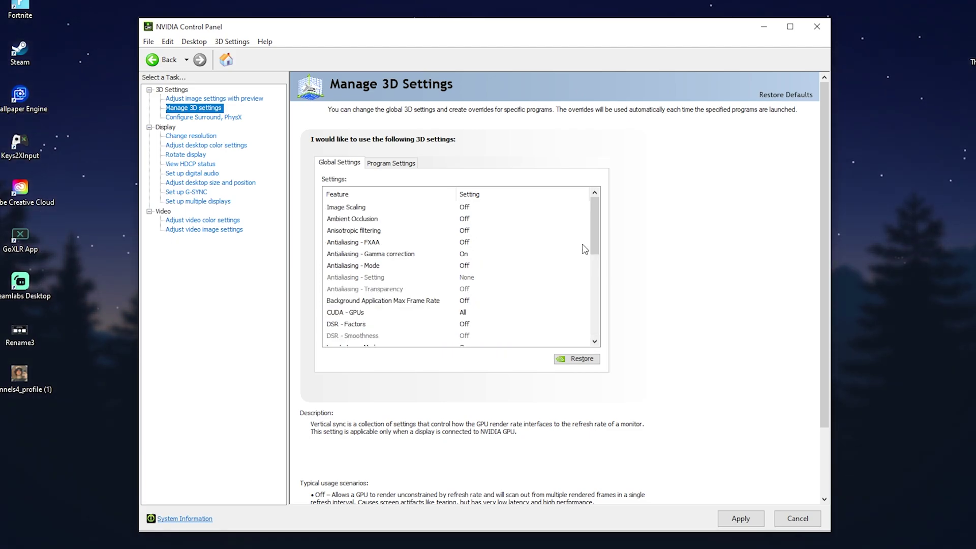
scroll(581, 319, down, 5)
scroll(581, 318, down, 2)
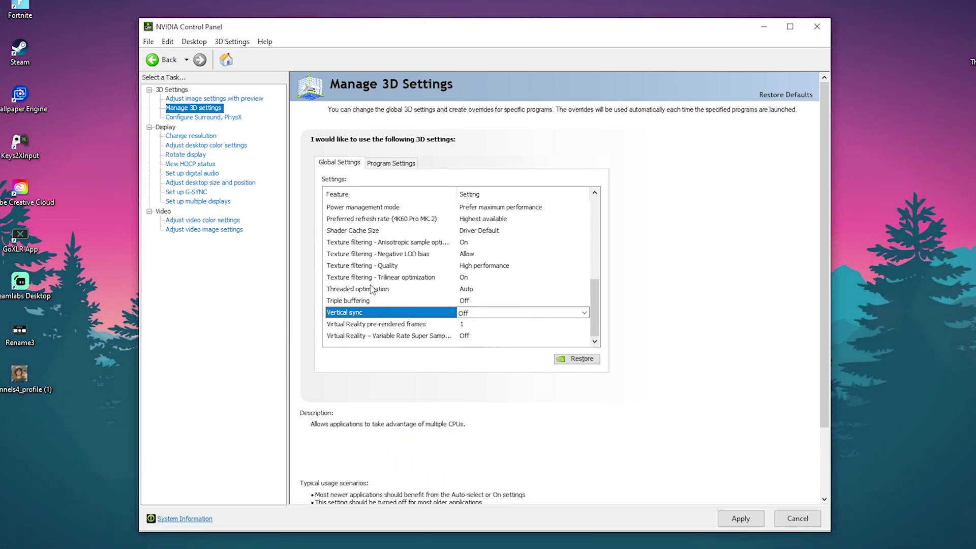
- On Adjust desktop color settings, select the 4K60 Pro MK.2 display and drag Digital vibrance to 80%
click(193, 145)
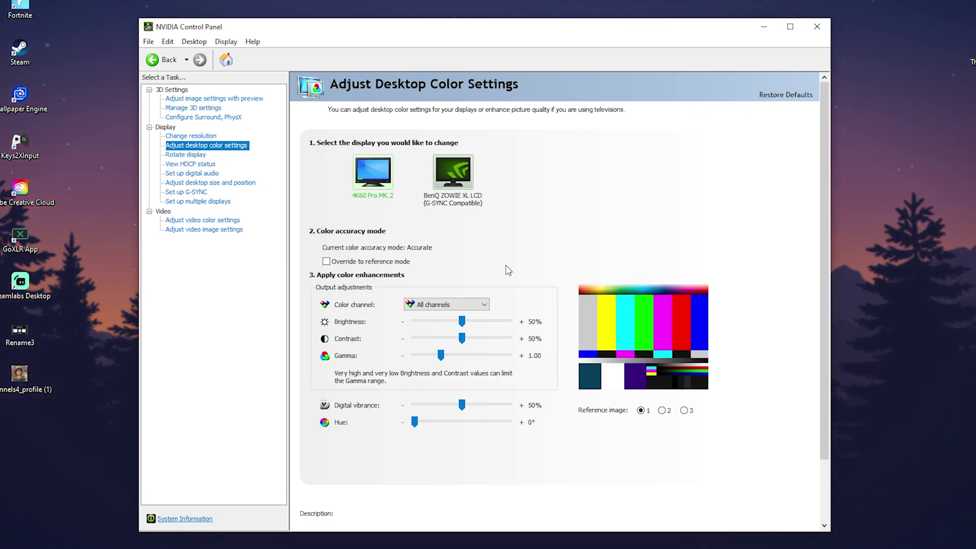
click(454, 181)
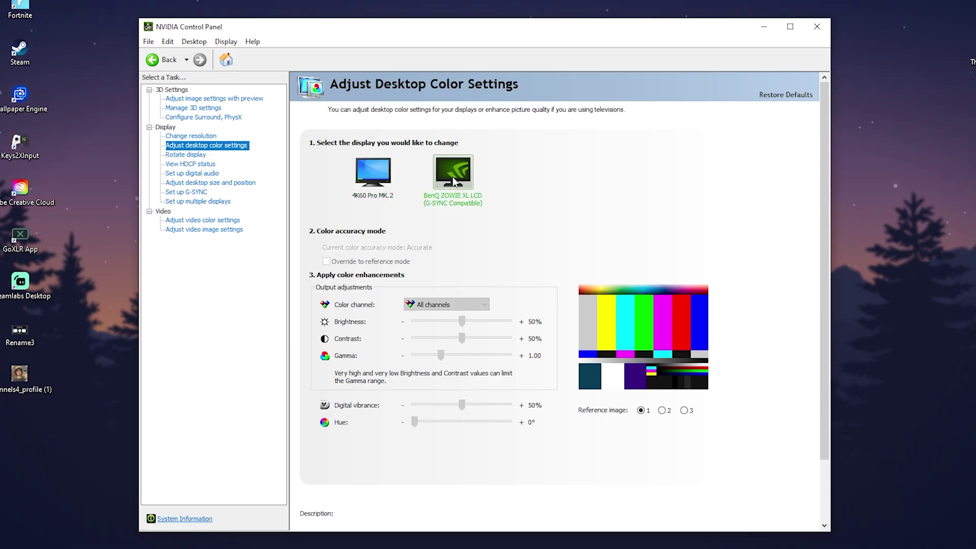
click(380, 175)
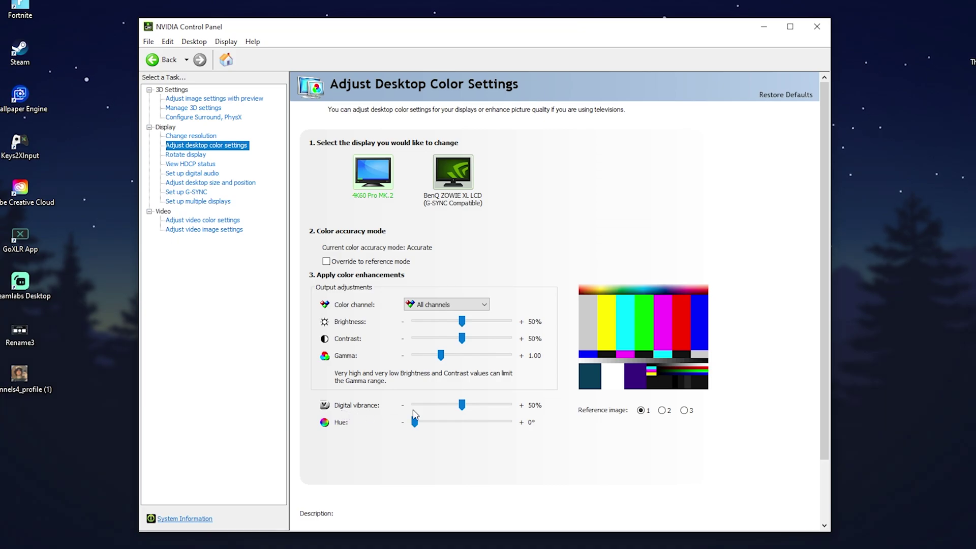
drag(473, 413, 482, 411)
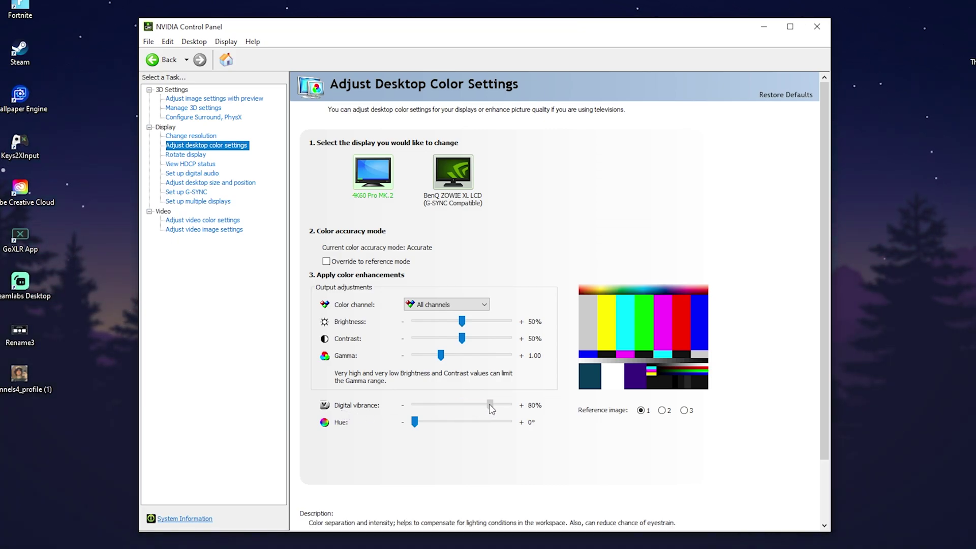
drag(491, 409, 490, 406)
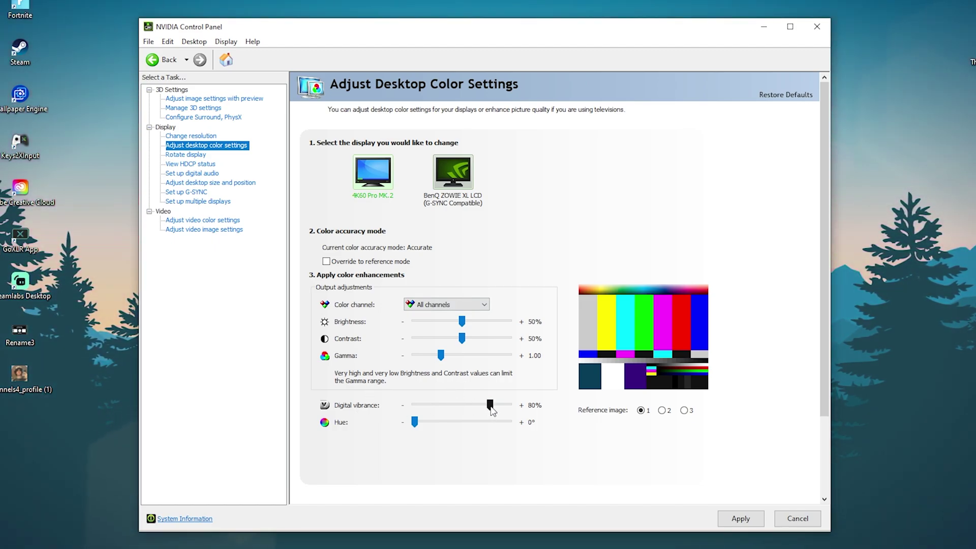
drag(491, 407, 491, 406)
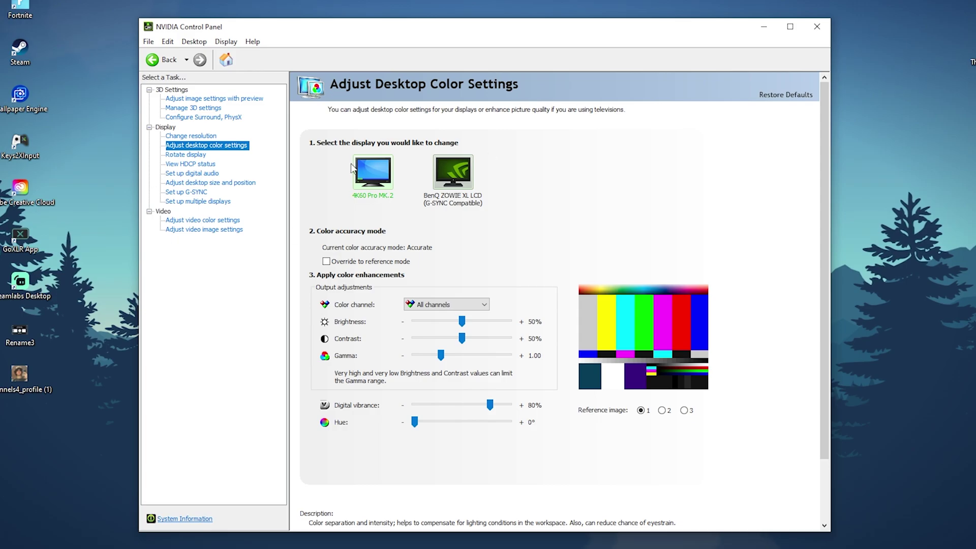
- Minimize the NVIDIA Control Panel window to reveal the Windows desktop
click(764, 26)
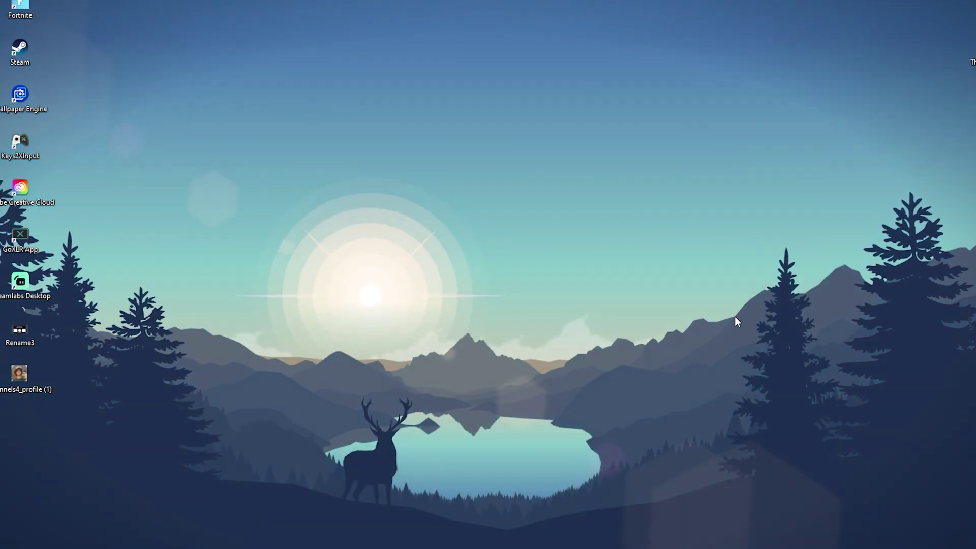